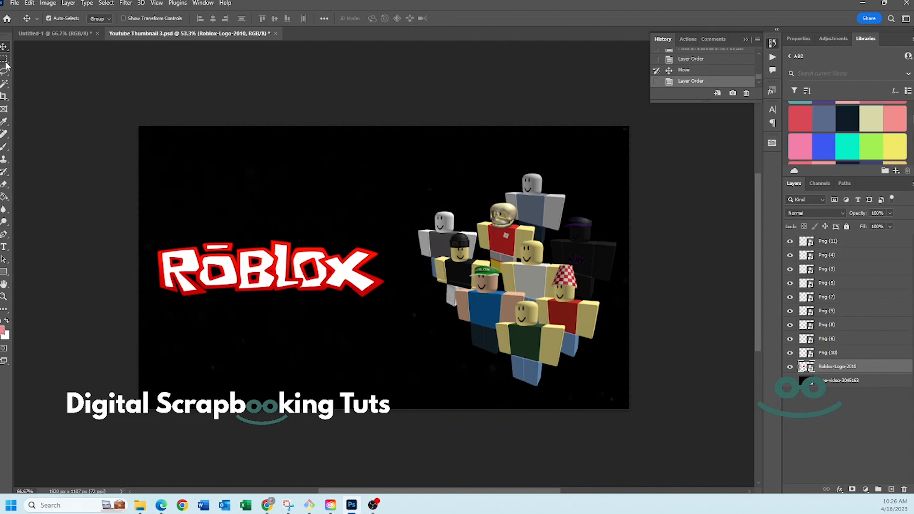
{"action": "double_click", "coordinate": [340, 4]}
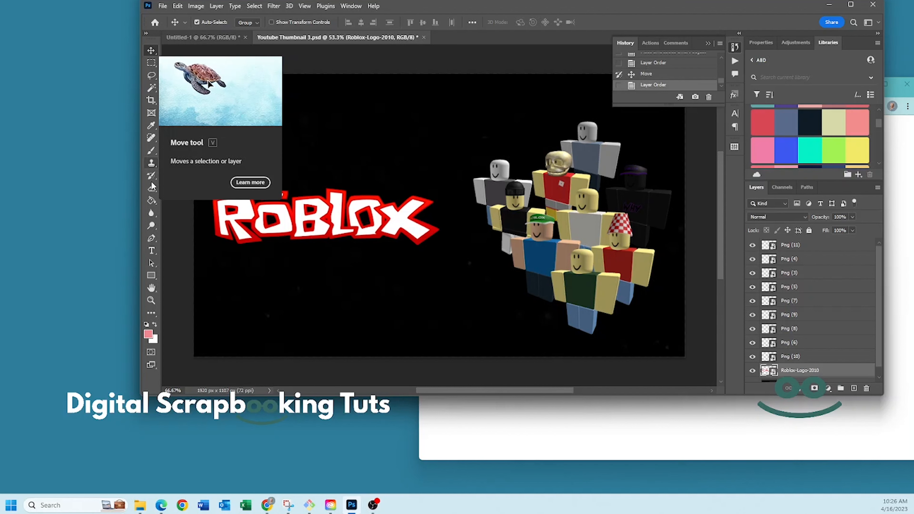
{"action": "left_click", "coordinate": [152, 249]}
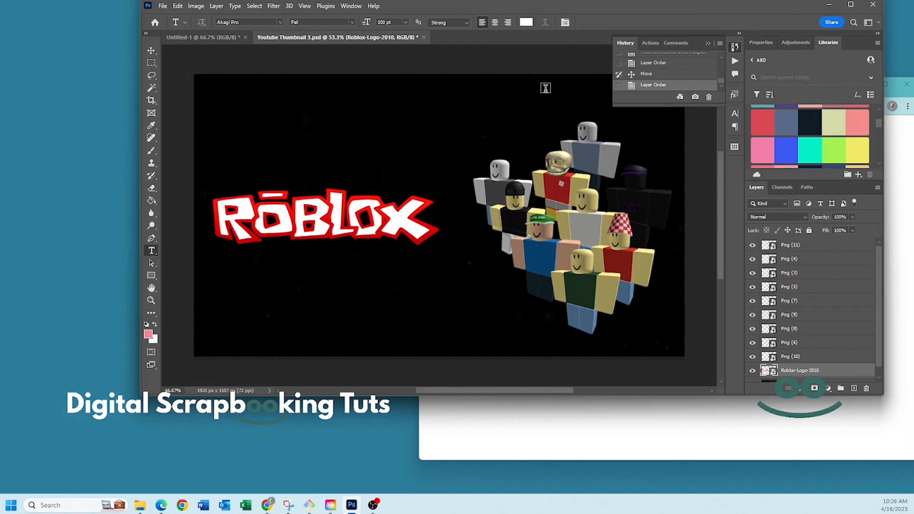
{"action": "key", "text": "v"}
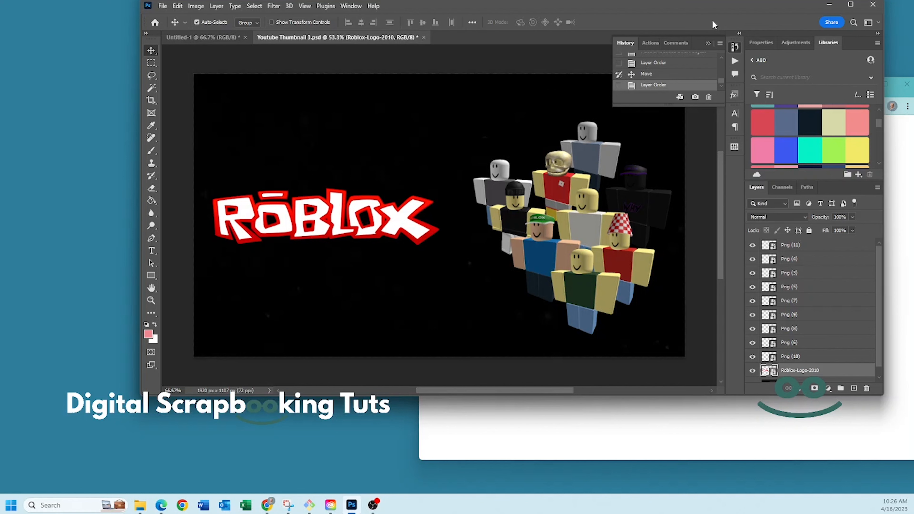
{"action": "left_click", "coordinate": [852, 4]}
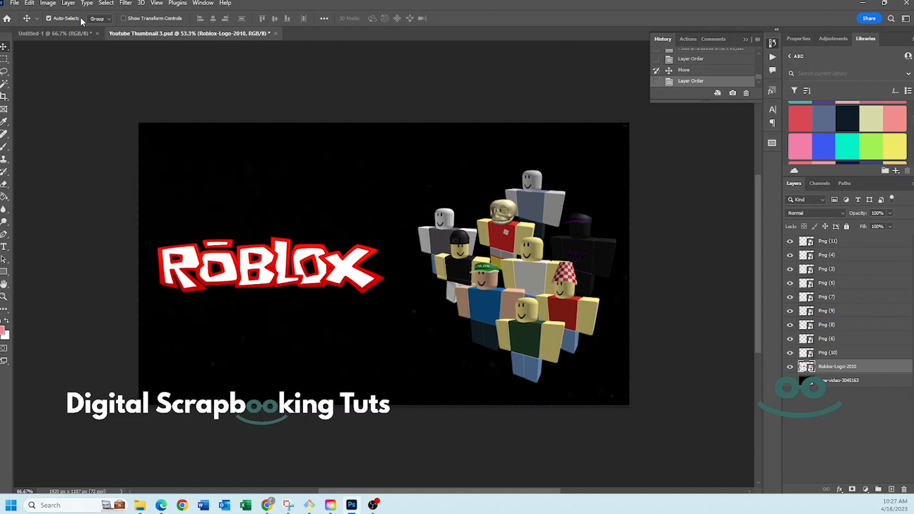
- Set the Move tool to auto-select individual layers, picking the Roblox logo and then a character on the canvas
{"action": "left_click", "coordinate": [99, 19]}
{"action": "left_click", "coordinate": [101, 33]}
{"action": "left_click", "coordinate": [303, 172]}
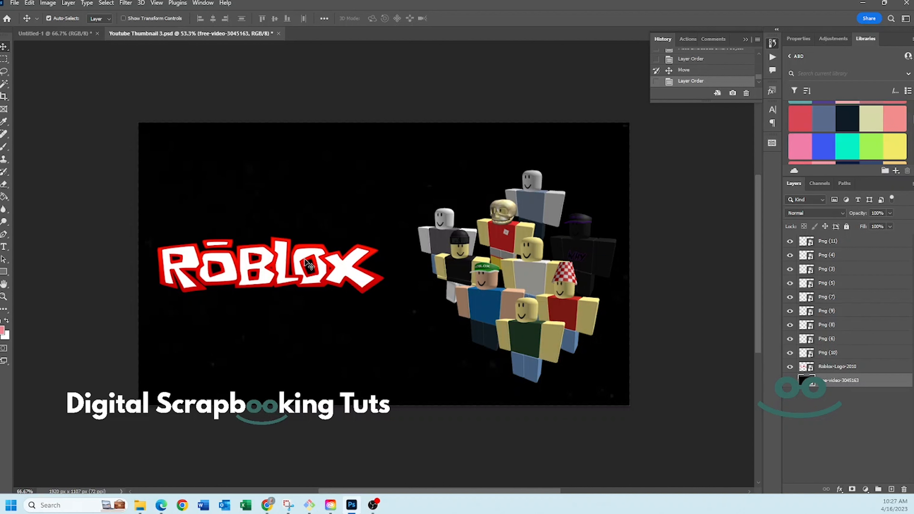
{"action": "left_click", "coordinate": [297, 255]}
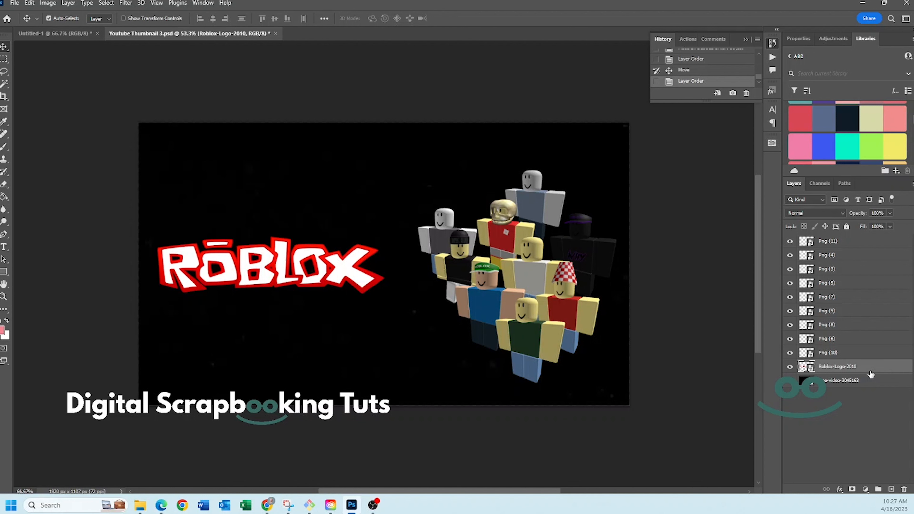
{"action": "left_click", "coordinate": [49, 18]}
{"action": "left_click", "coordinate": [48, 18]}
{"action": "left_click", "coordinate": [530, 179]}
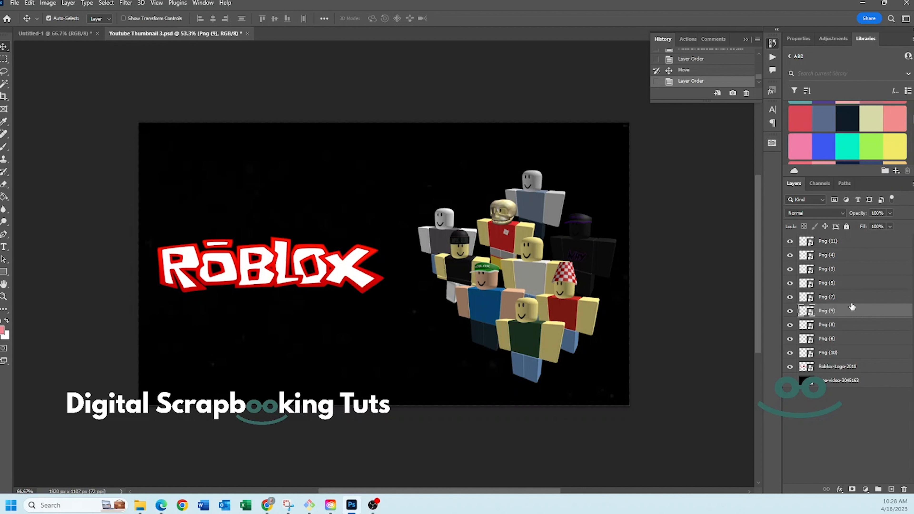
{"action": "left_click", "coordinate": [48, 19]}
- Select all the Png character layers together and group them into one layer group
{"action": "left_click", "coordinate": [851, 353]}
{"action": "left_click", "coordinate": [852, 340], "text": "ctrl"}
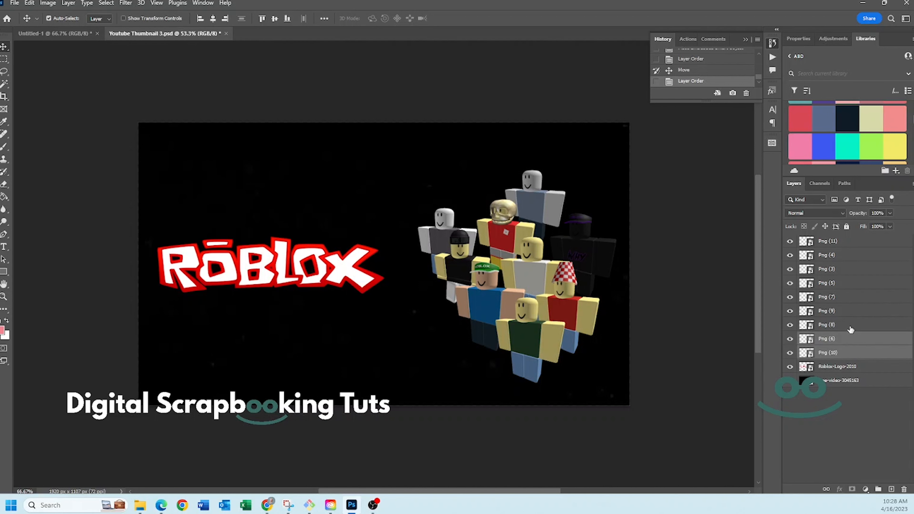
{"action": "left_click", "coordinate": [852, 326], "text": "ctrl"}
{"action": "left_click", "coordinate": [851, 313], "text": "ctrl"}
{"action": "left_click", "coordinate": [851, 298], "text": "ctrl"}
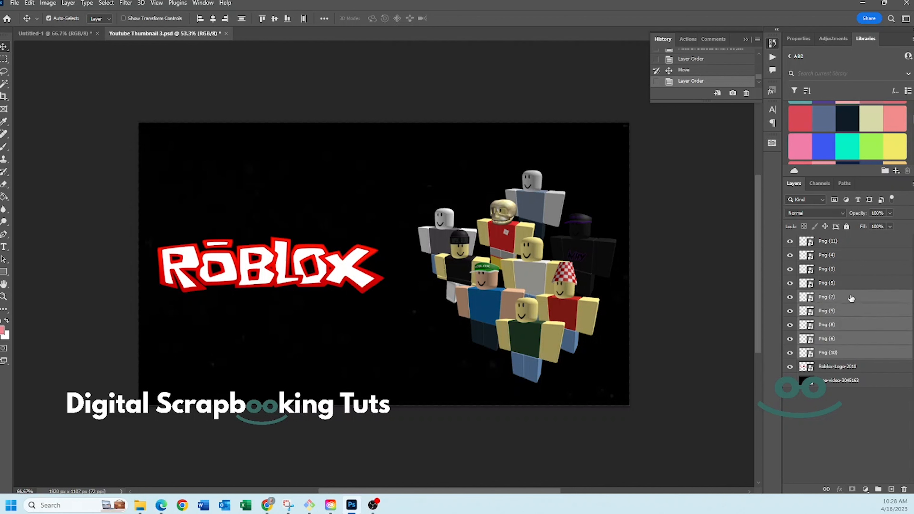
{"action": "left_click", "coordinate": [850, 280], "text": "ctrl"}
{"action": "left_click", "coordinate": [851, 269], "text": "ctrl"}
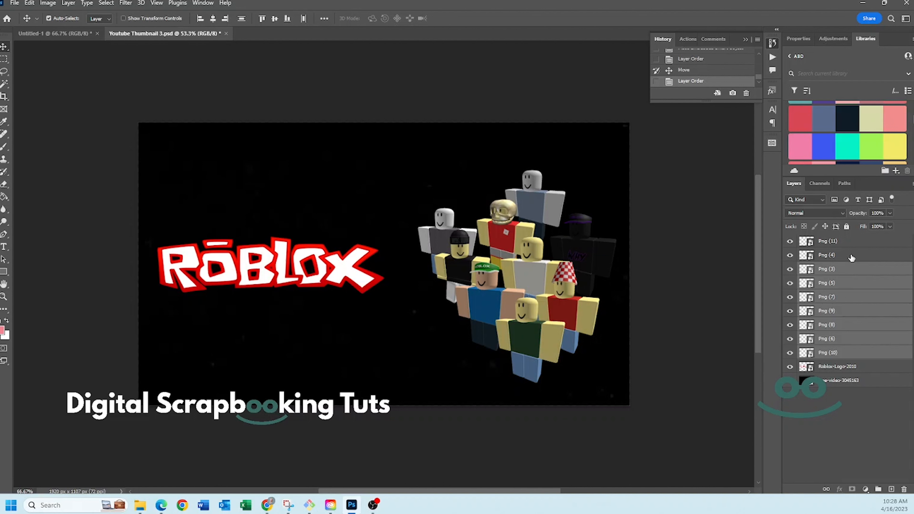
{"action": "left_click", "coordinate": [852, 256], "text": "ctrl"}
{"action": "left_click", "coordinate": [852, 244], "text": "ctrl"}
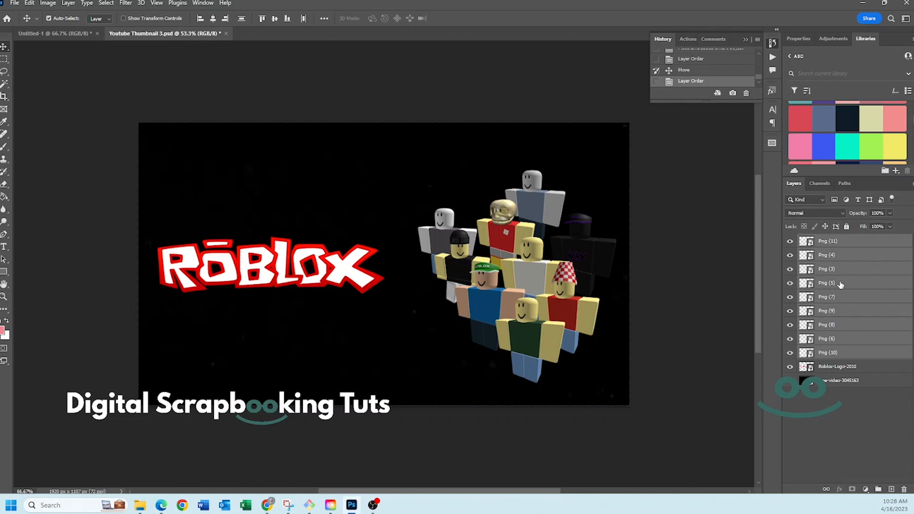
{"action": "key", "text": "ctrl+g"}
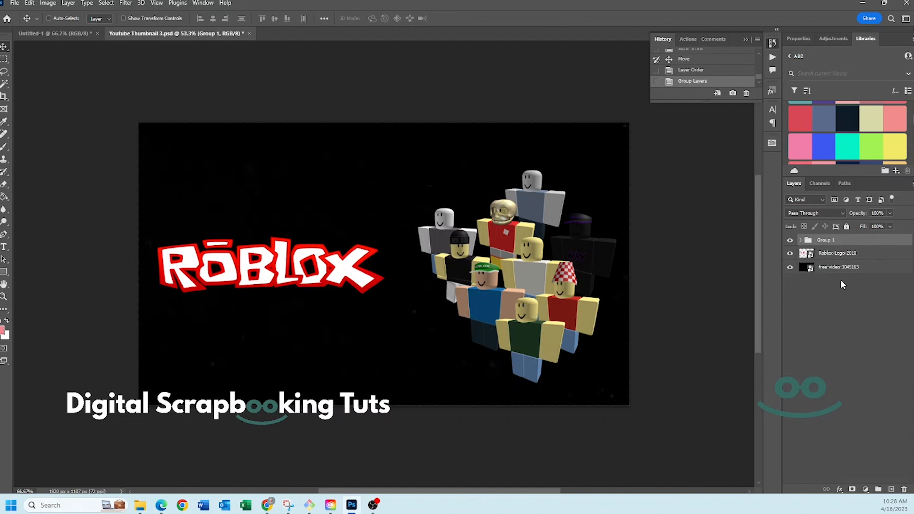
- Toggle the new group's visibility off and on, then rename the group to Characters
{"action": "left_click", "coordinate": [790, 240]}
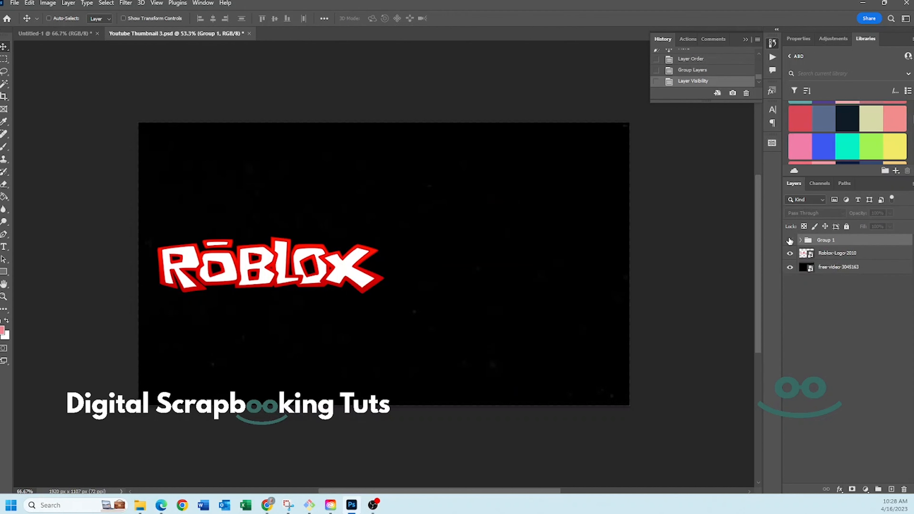
{"action": "left_click", "coordinate": [789, 241]}
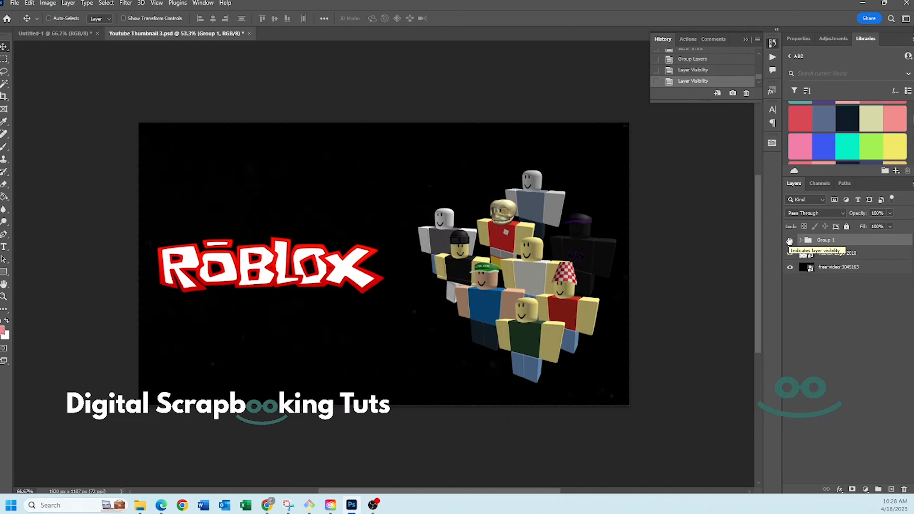
{"action": "double_click", "coordinate": [828, 240]}
{"action": "type", "text": "Characters"}
{"action": "left_click", "coordinate": [871, 295]}
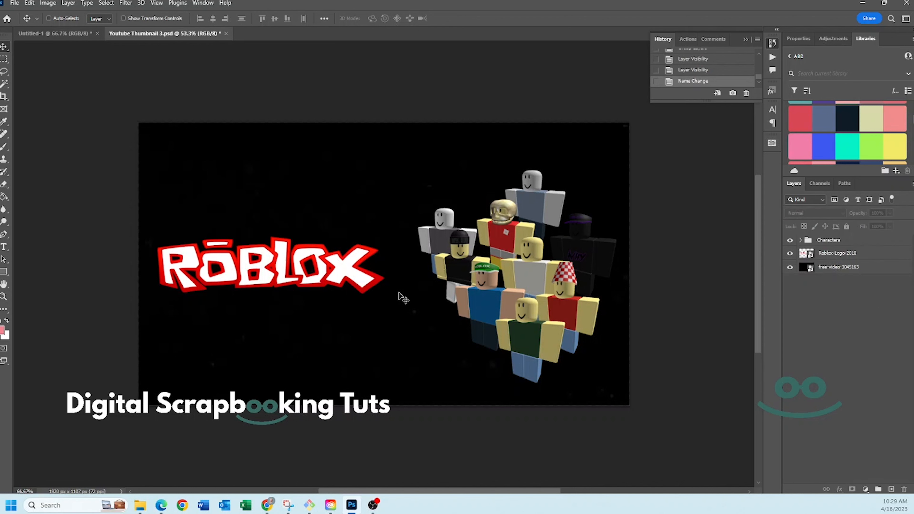
- Set the Move tool's auto-select to Group and pick the characters on the canvas to select the Characters group
{"action": "left_click", "coordinate": [49, 19]}
{"action": "left_click", "coordinate": [95, 19]}
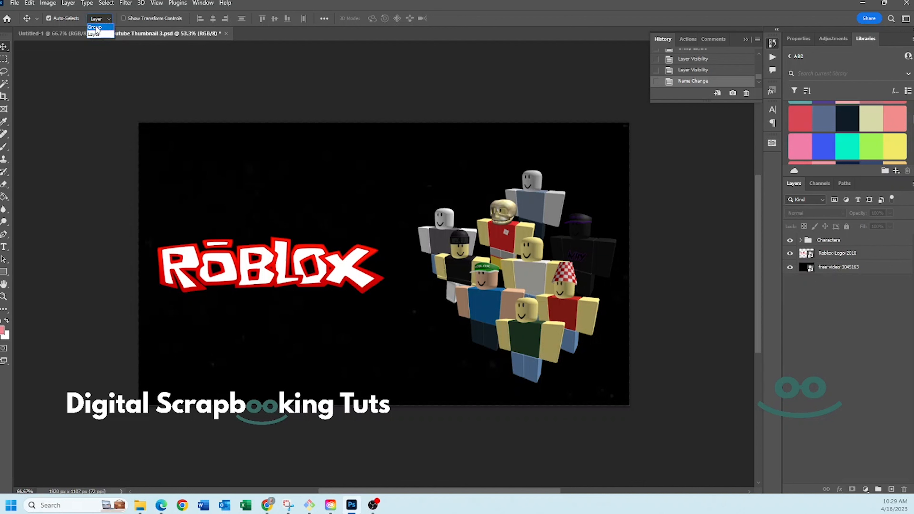
{"action": "left_click", "coordinate": [96, 28]}
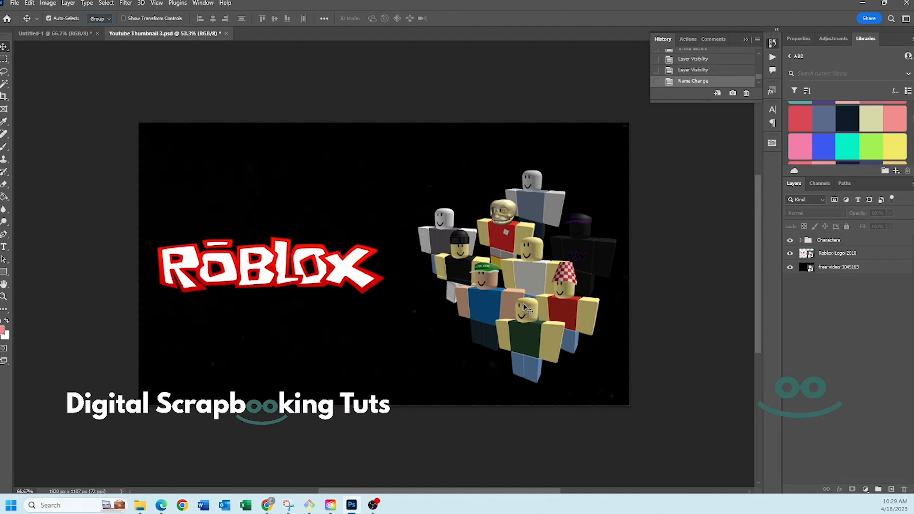
{"action": "left_click", "coordinate": [534, 275]}
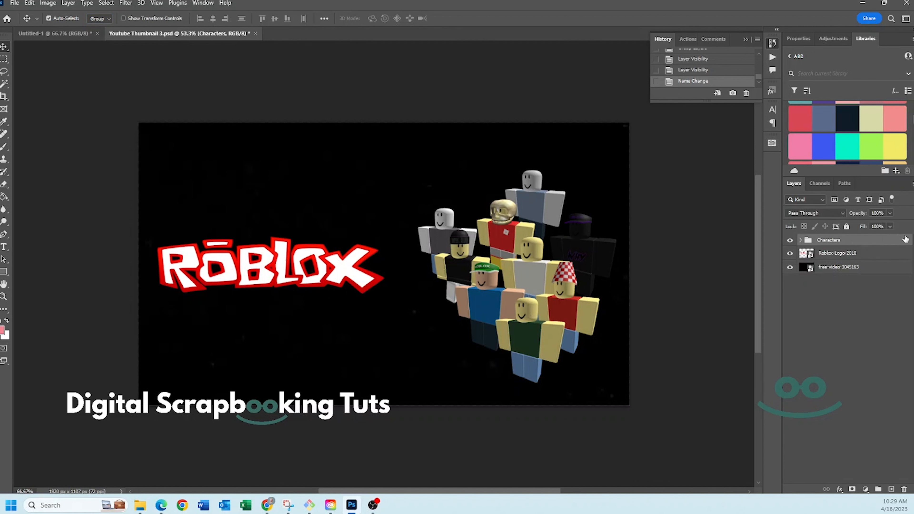
- Switch auto-select back to Layer and nudge a single character on the canvas
{"action": "left_click", "coordinate": [93, 19]}
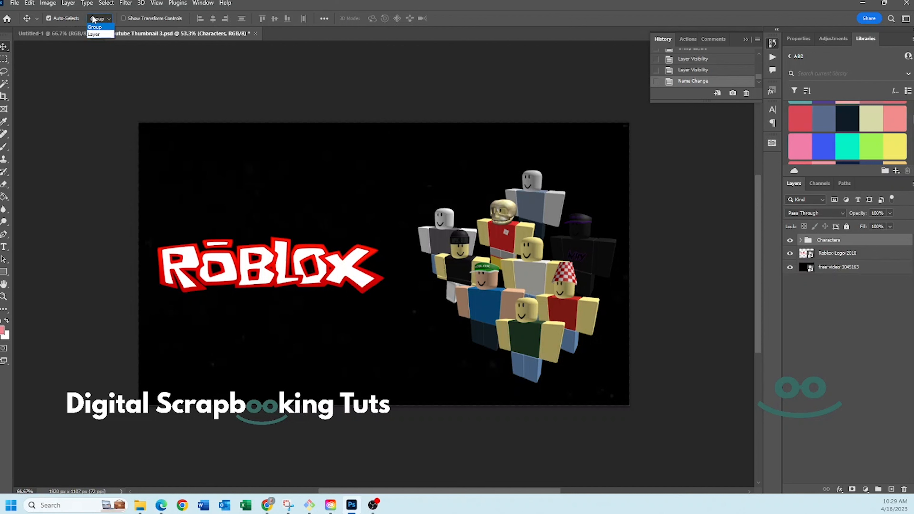
{"action": "left_click", "coordinate": [95, 34]}
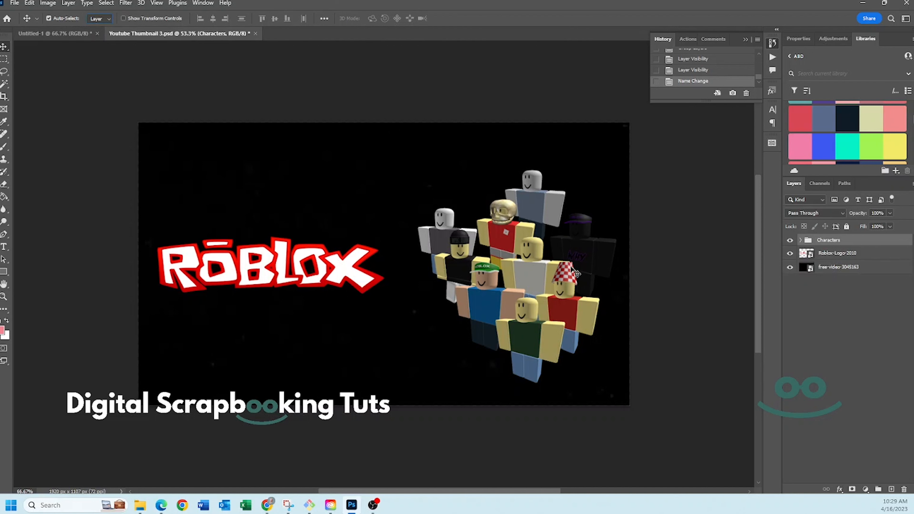
{"action": "left_click", "coordinate": [567, 289]}
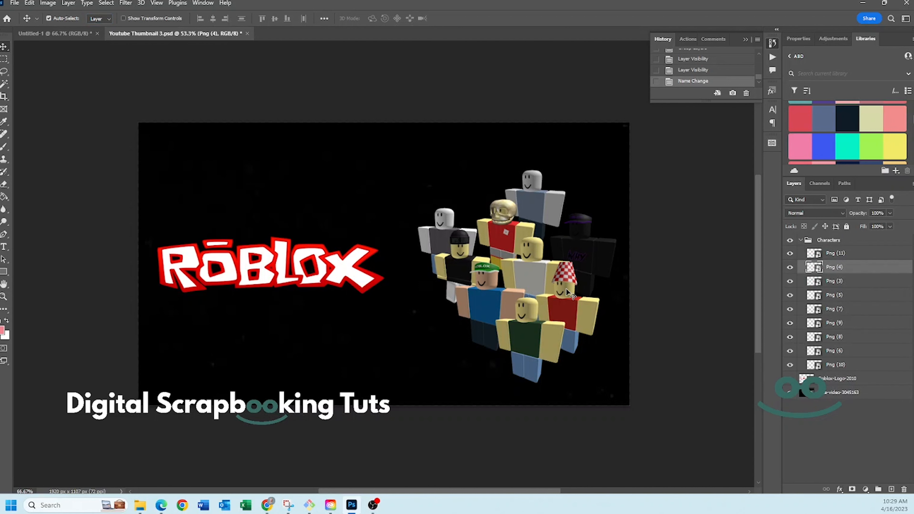
{"action": "mouse_move", "coordinate": [567, 289]}
{"action": "left_mouse_down"}
{"action": "mouse_move", "coordinate": [577, 321]}
{"action": "mouse_move", "coordinate": [547, 317]}
{"action": "mouse_move", "coordinate": [565, 292]}
{"action": "left_mouse_up"}
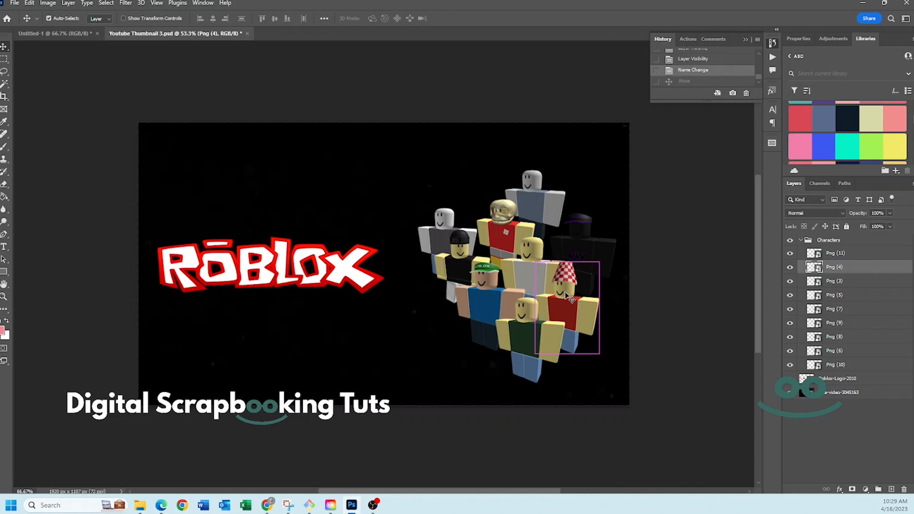
- Set auto-select back to Group and collapse the Characters group in the layer list
{"action": "left_click", "coordinate": [101, 19]}
{"action": "left_click", "coordinate": [96, 27]}
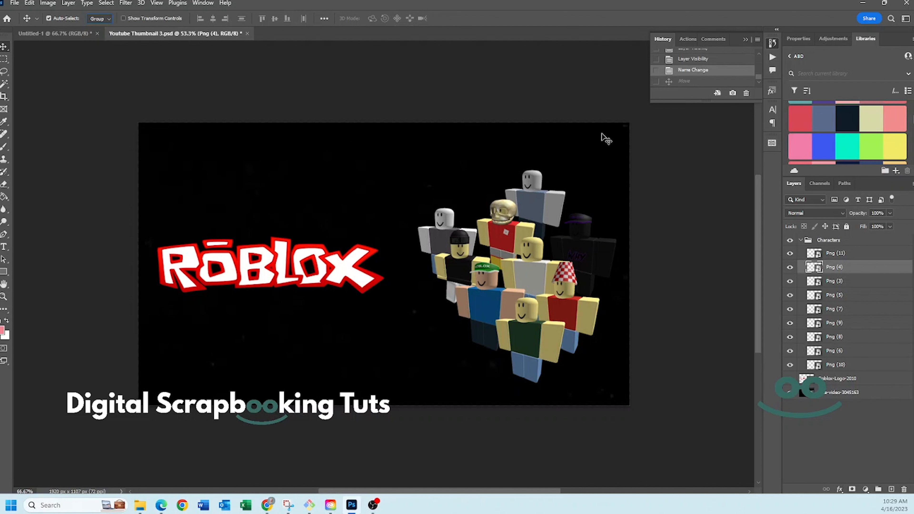
{"action": "left_click", "coordinate": [801, 241]}
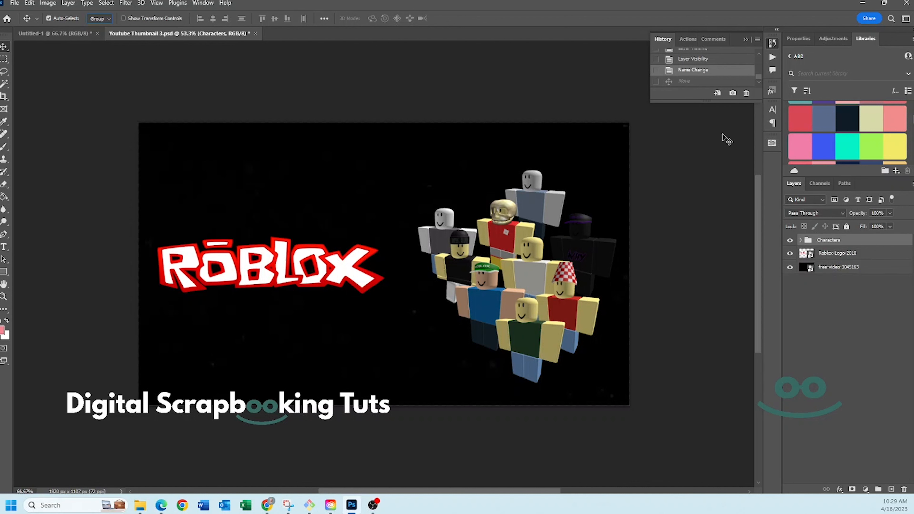
- Open the Export As dialog to review the format and image height, then cancel it
{"action": "left_click", "coordinate": [15, 4]}
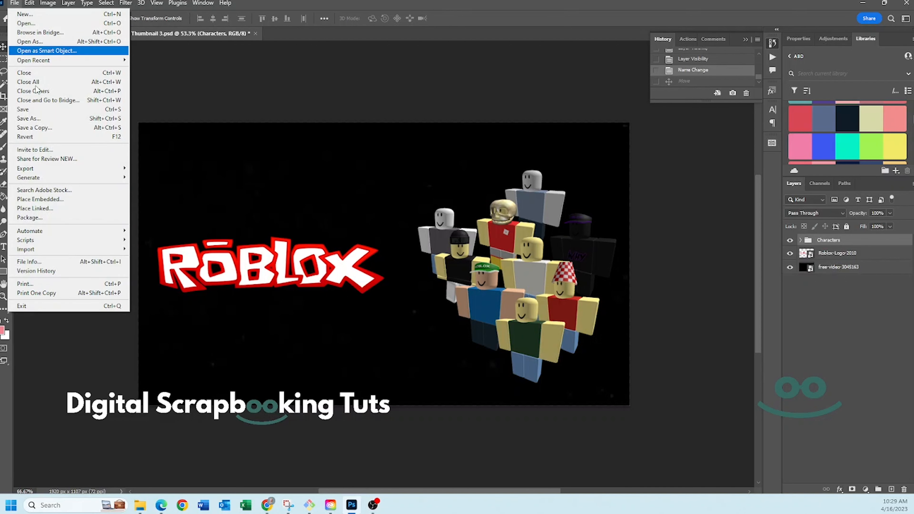
{"action": "mouse_move", "coordinate": [105, 172]}
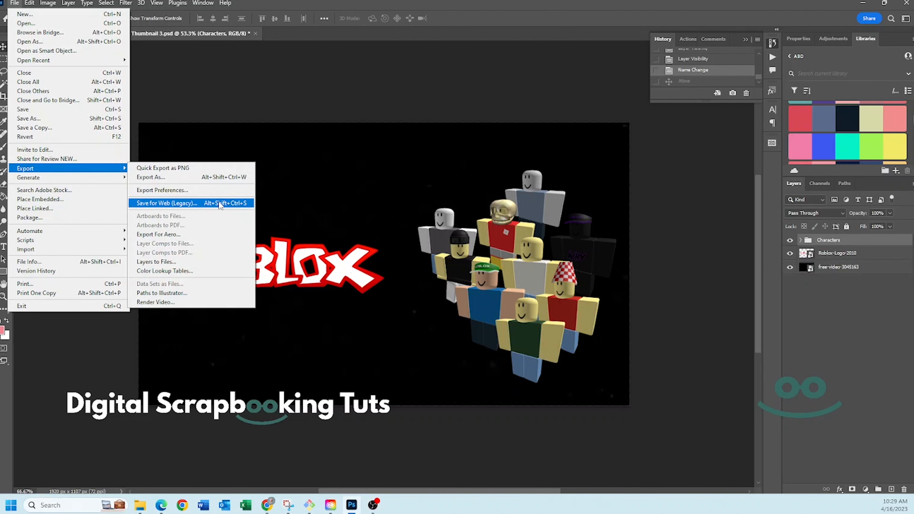
{"action": "left_click", "coordinate": [206, 178]}
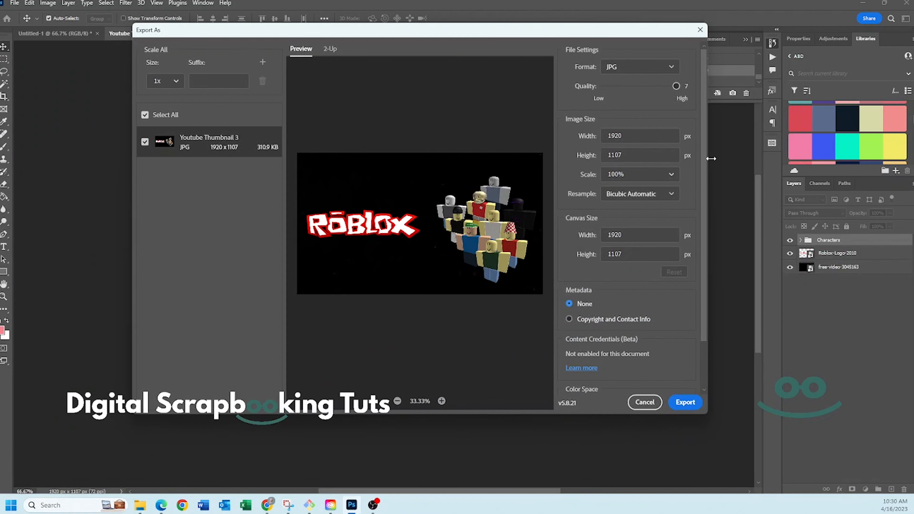
{"action": "left_click", "coordinate": [637, 64]}
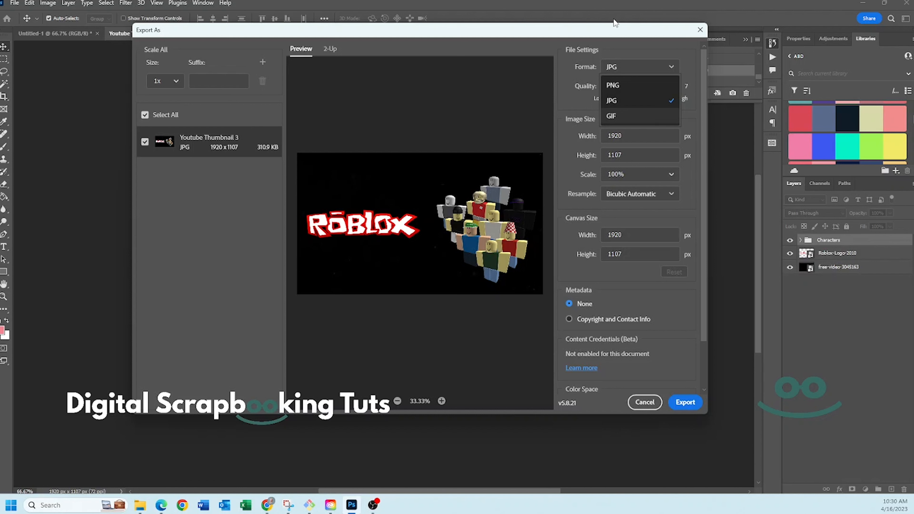
{"action": "left_click", "coordinate": [637, 62]}
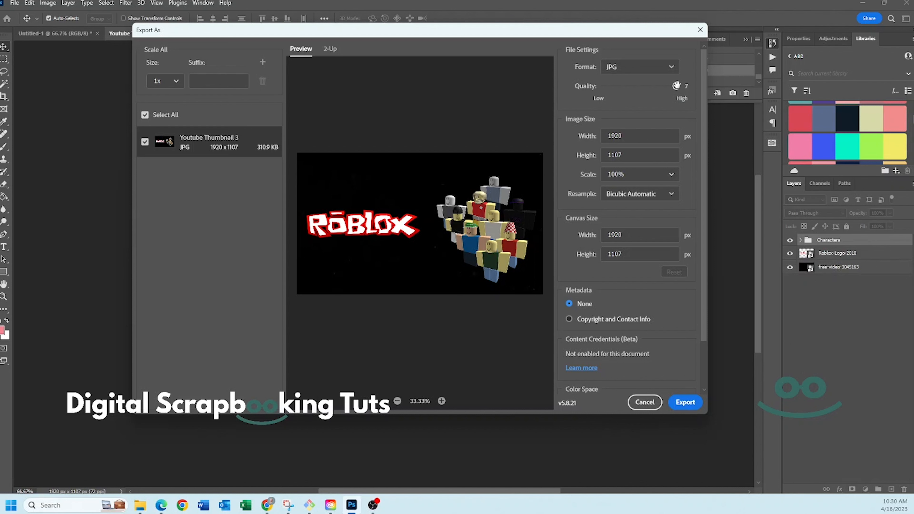
{"action": "left_click", "coordinate": [617, 155]}
{"action": "double_click", "coordinate": [616, 155]}
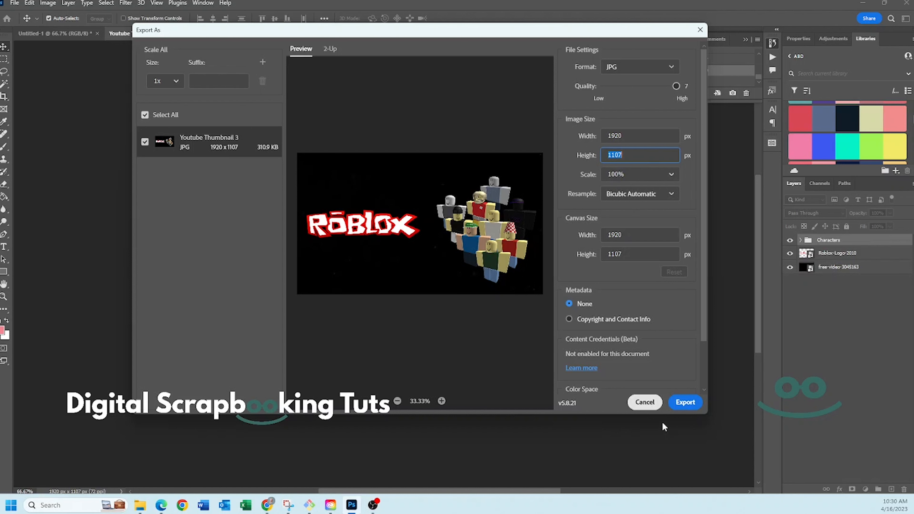
{"action": "left_click", "coordinate": [645, 403]}
- Change the canvas size to 1920 by 1080 pixels with the middle-left anchor, accepting the clipping
{"action": "left_click", "coordinate": [47, 2]}
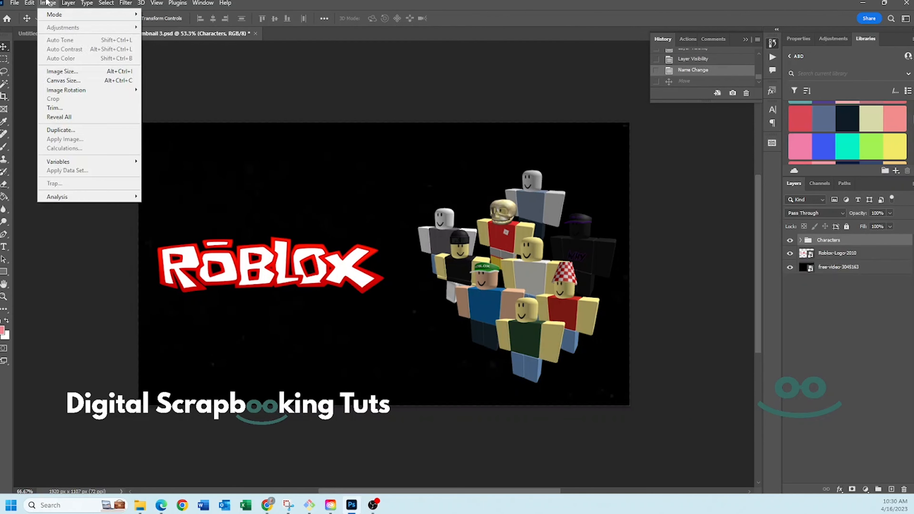
{"action": "left_click", "coordinate": [70, 83]}
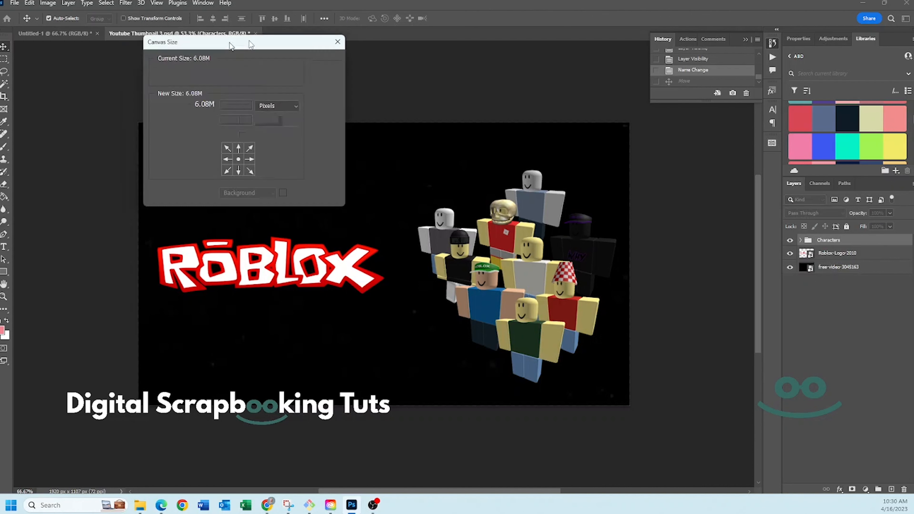
{"action": "left_click_drag", "start_coordinate": [226, 36], "coordinate": [420, 125]}
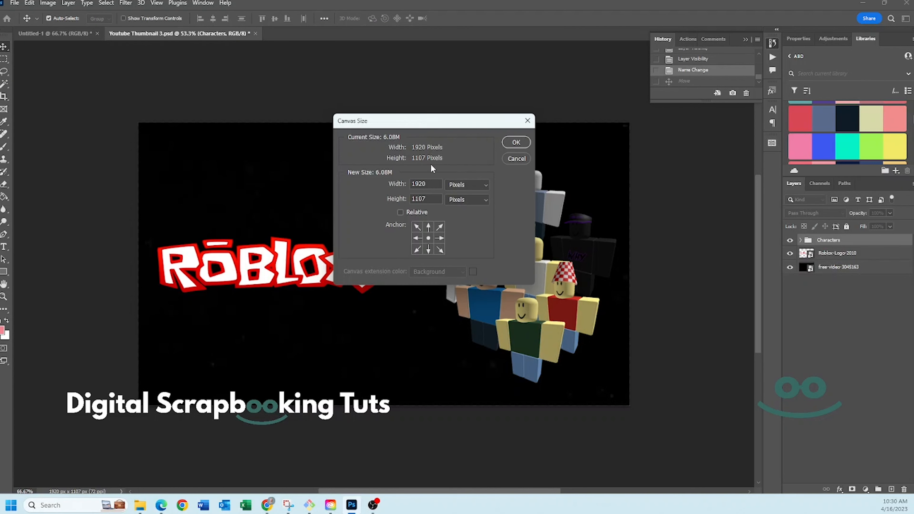
{"action": "double_click", "coordinate": [428, 197]}
{"action": "type", "text": "1080"}
{"action": "left_click", "coordinate": [417, 239]}
{"action": "left_click", "coordinate": [517, 142]}
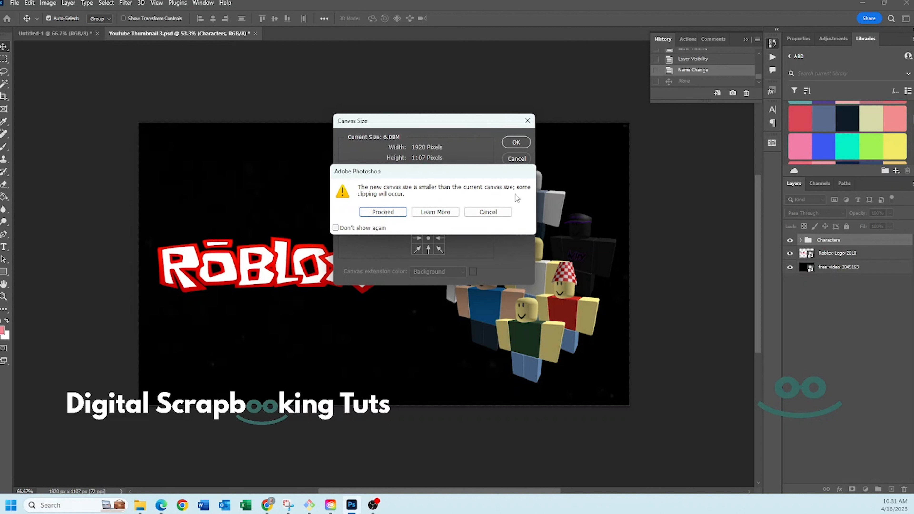
{"action": "left_click", "coordinate": [384, 212]}
- Export the image as JPG, replacing Youtube Thumbnail 3.jpg in the Trey folder
{"action": "left_click", "coordinate": [14, 3]}
{"action": "mouse_move", "coordinate": [72, 169]}
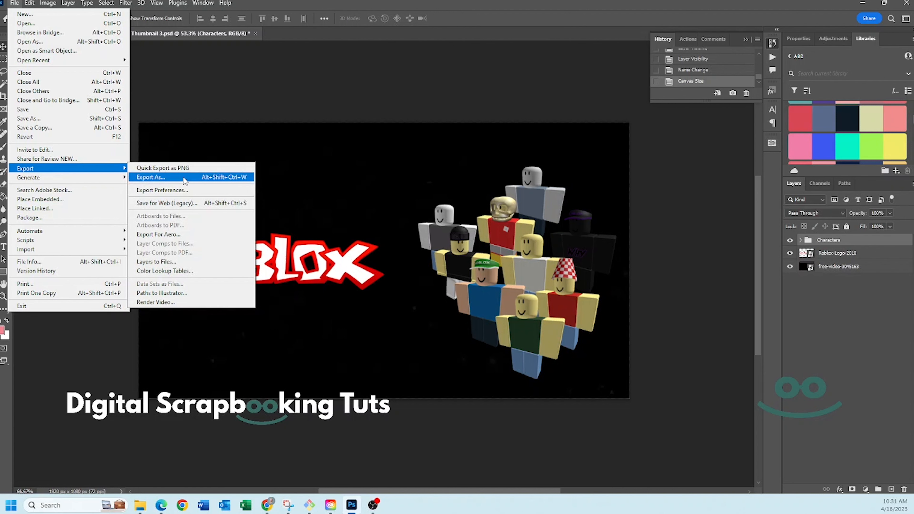
{"action": "left_click", "coordinate": [214, 177]}
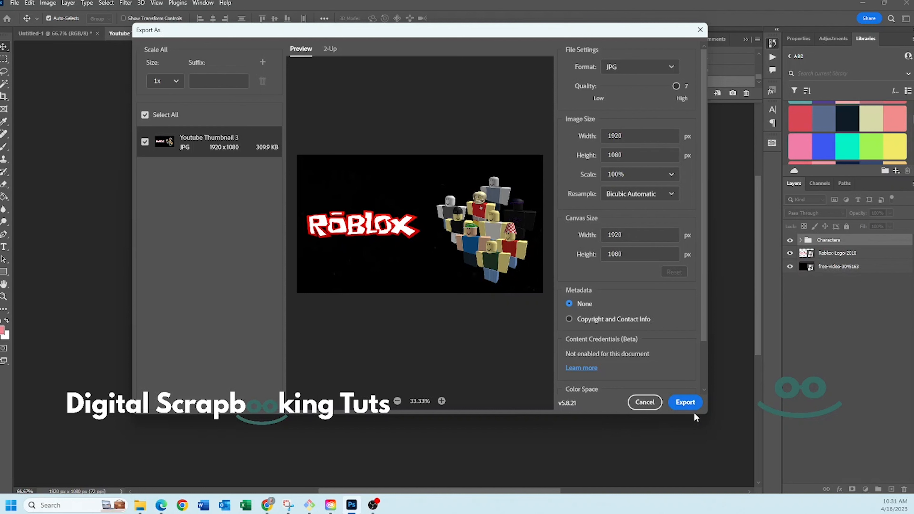
{"action": "left_click", "coordinate": [684, 405]}
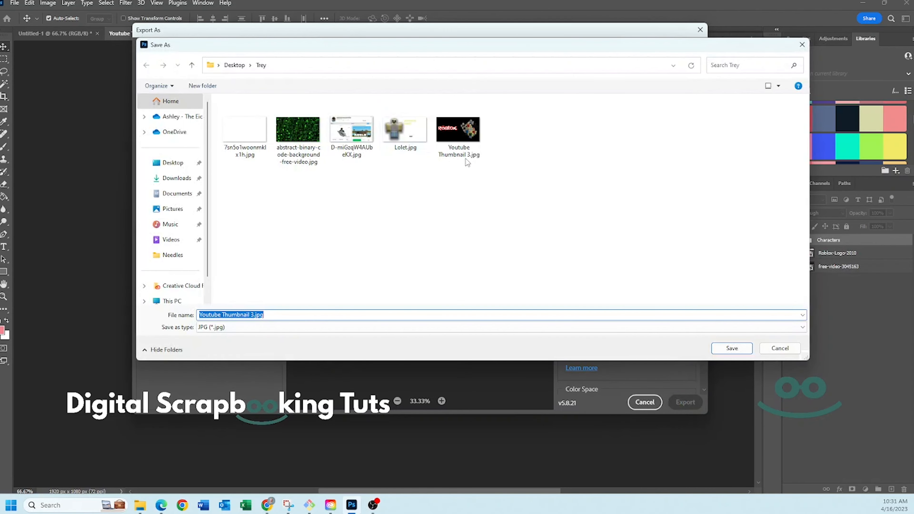
{"action": "left_click", "coordinate": [466, 139]}
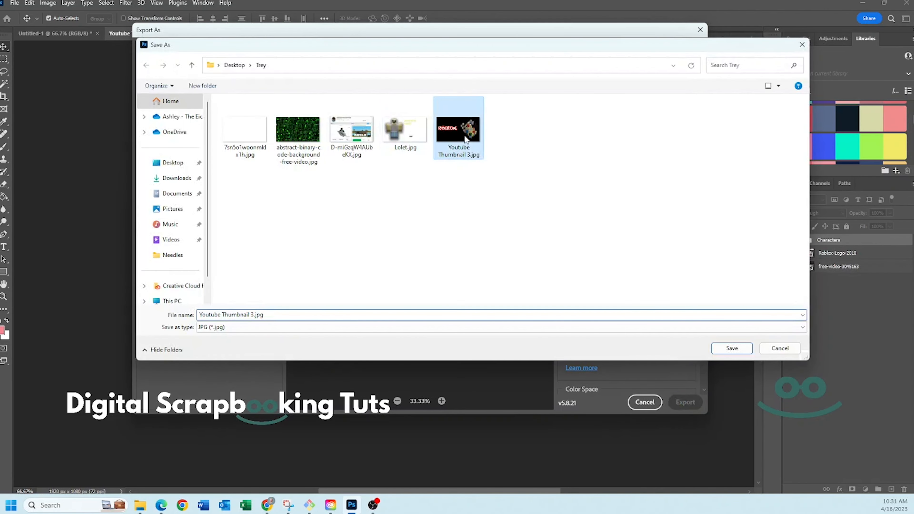
{"action": "left_click", "coordinate": [733, 349]}
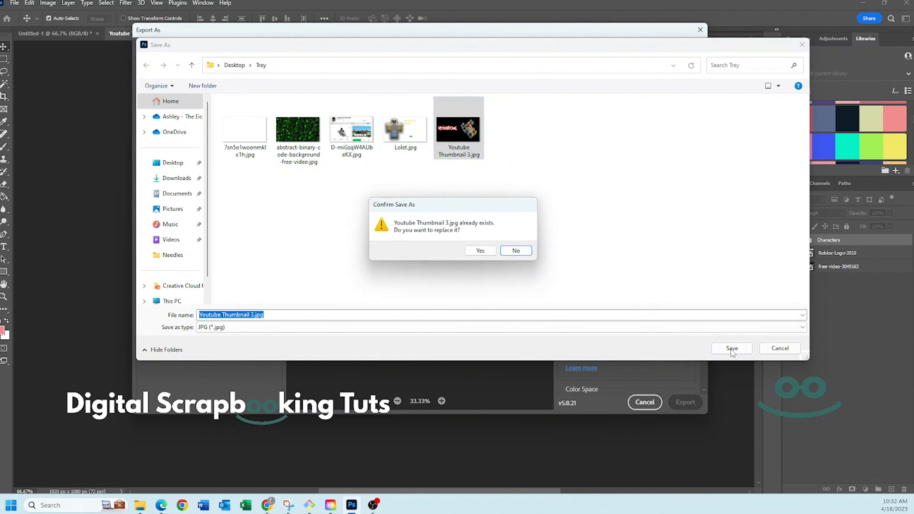
{"action": "left_click", "coordinate": [482, 251]}
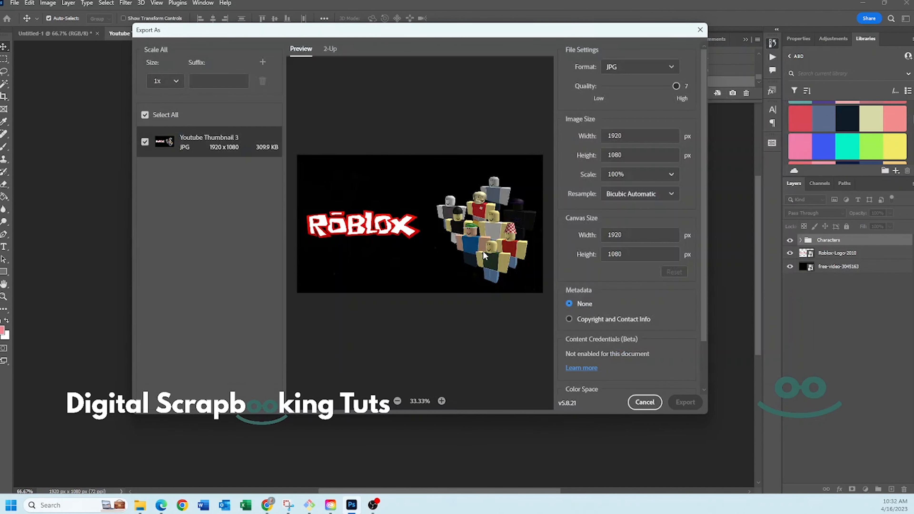